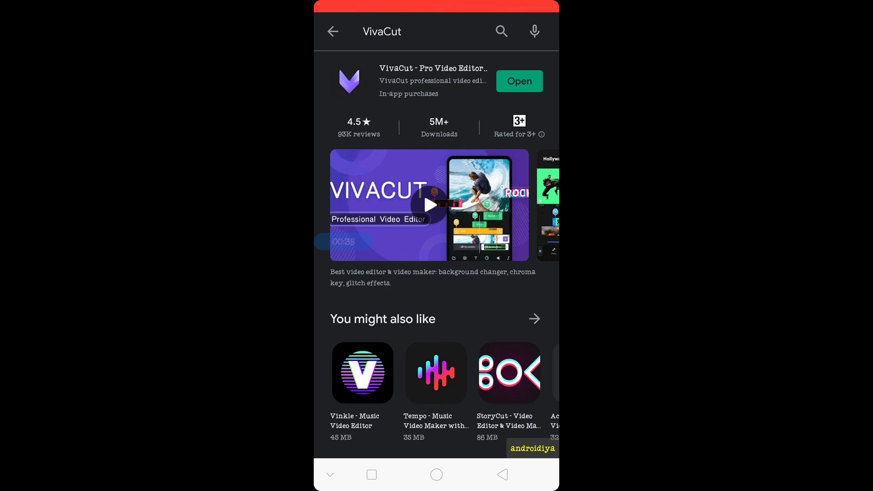
Open the red-shirted man project and browse the background swatches without changing anything.
click(519, 81)
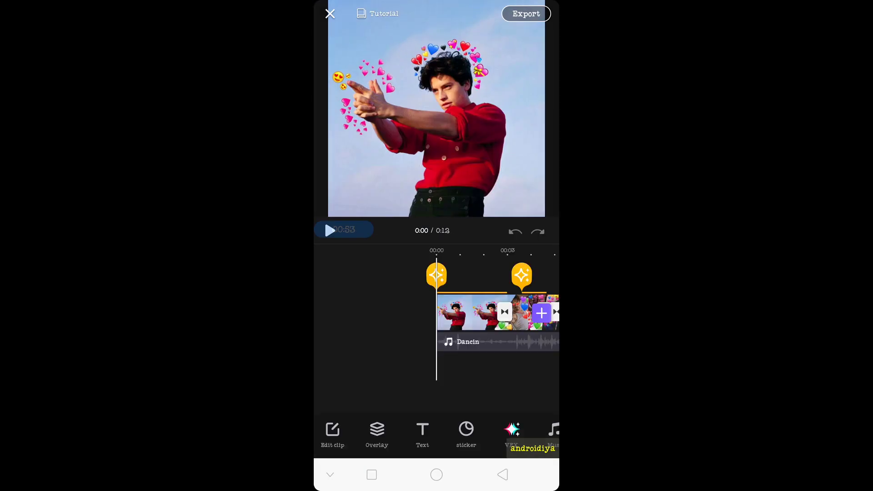
drag(466, 430, 412, 430)
drag(482, 430, 355, 429)
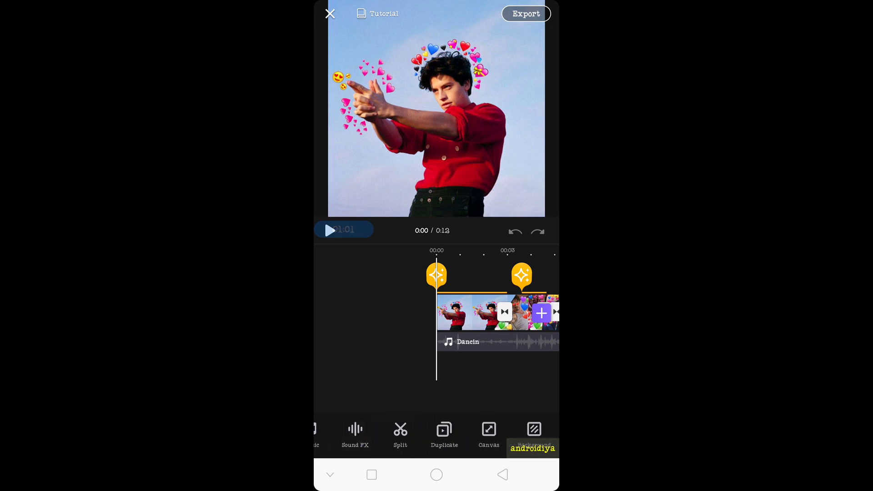
click(534, 432)
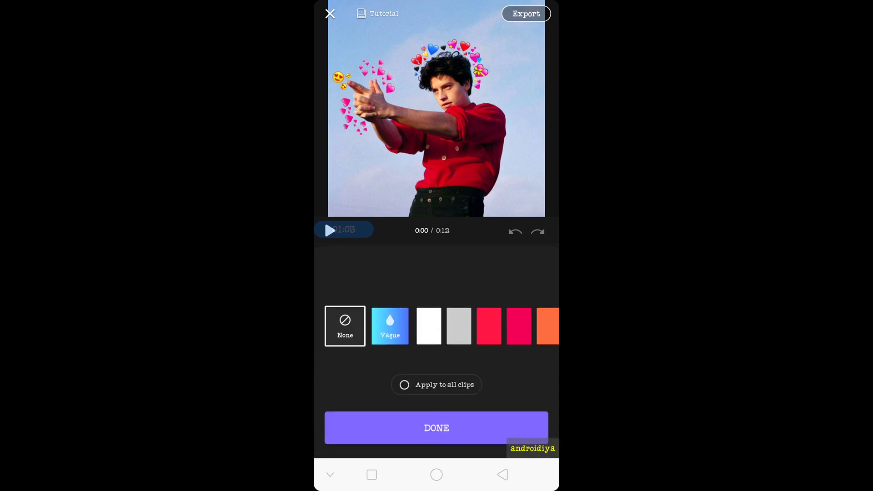
drag(491, 324, 382, 323)
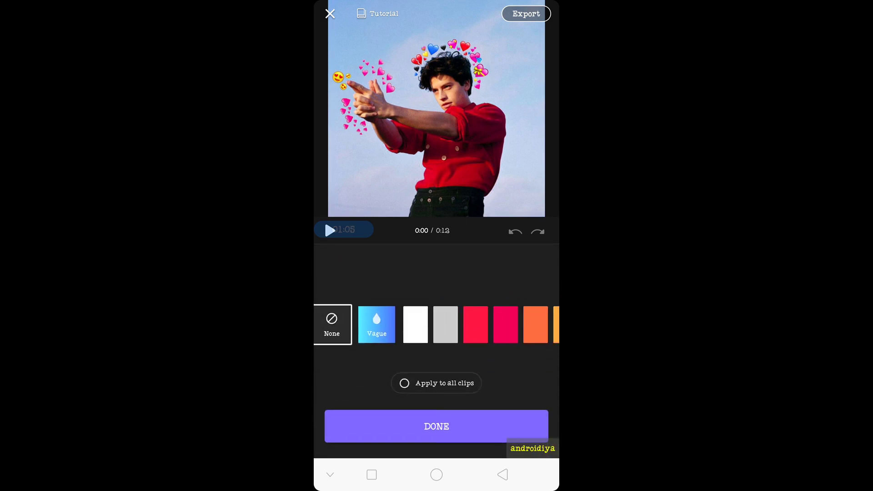
mouse_move(491, 324)
mouse_down()
mouse_move(385, 324)
mouse_move(532, 323)
mouse_up()
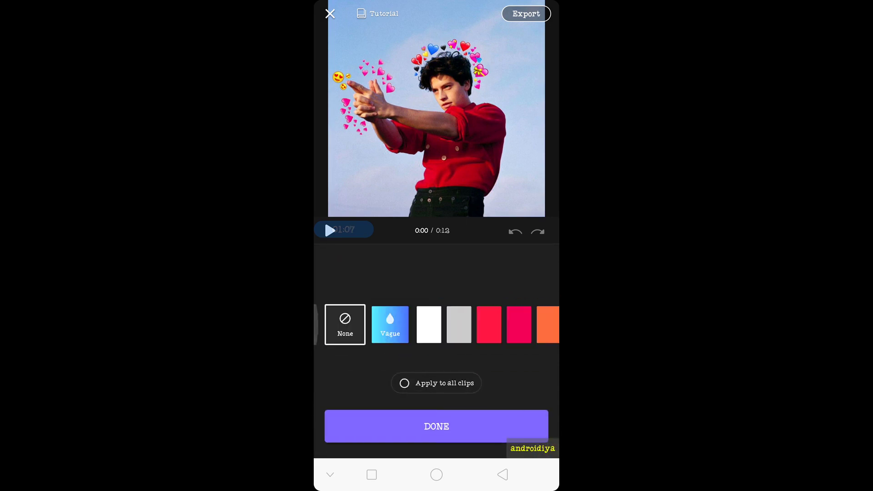
click(437, 427)
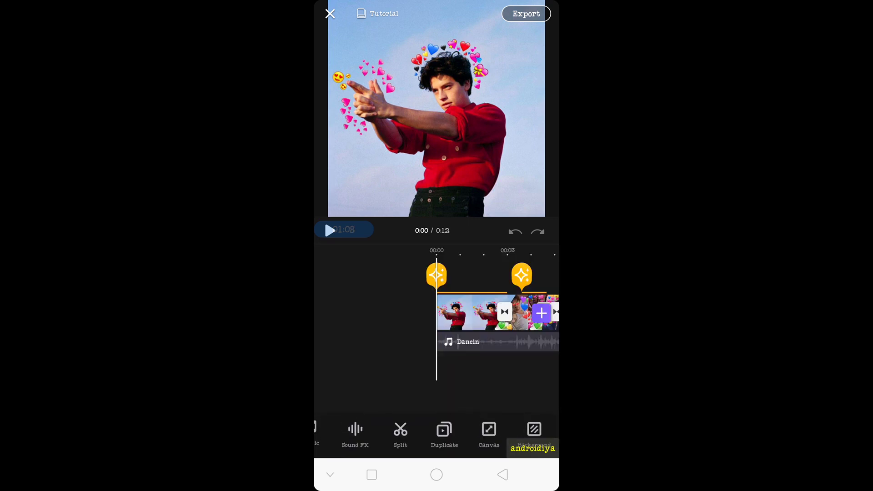
Set the canvas aspect ratio to 16:9.
click(489, 434)
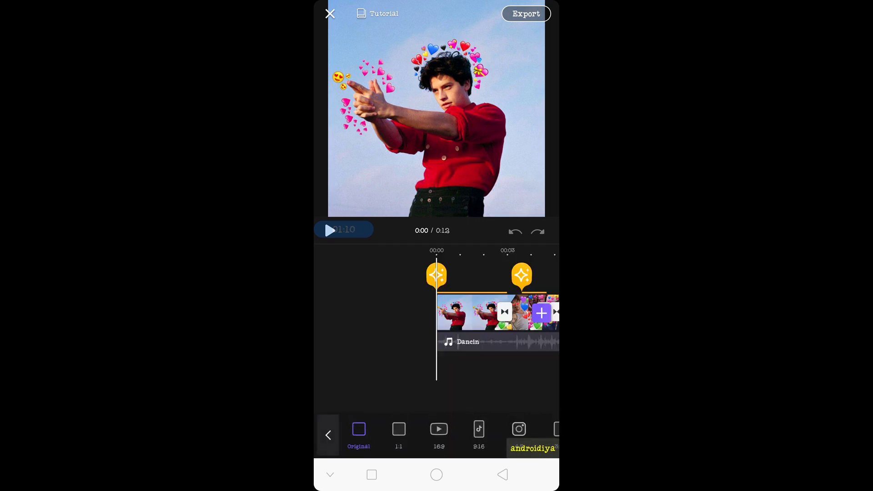
click(438, 433)
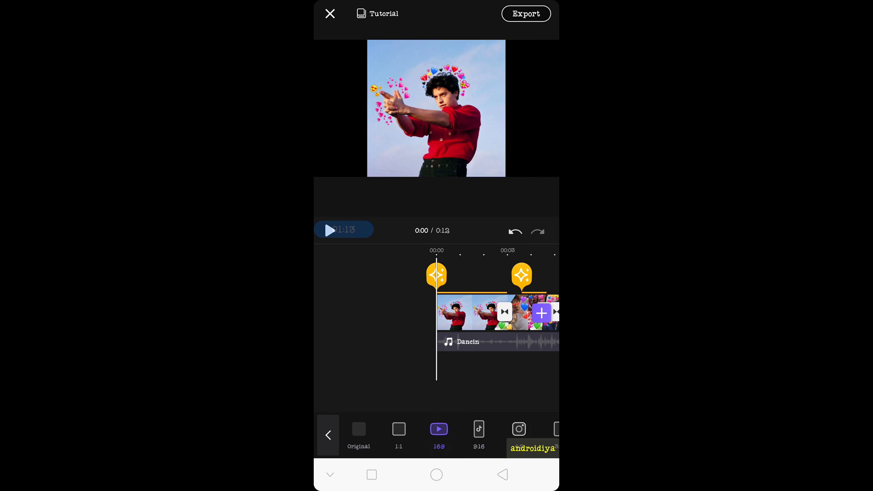
click(328, 435)
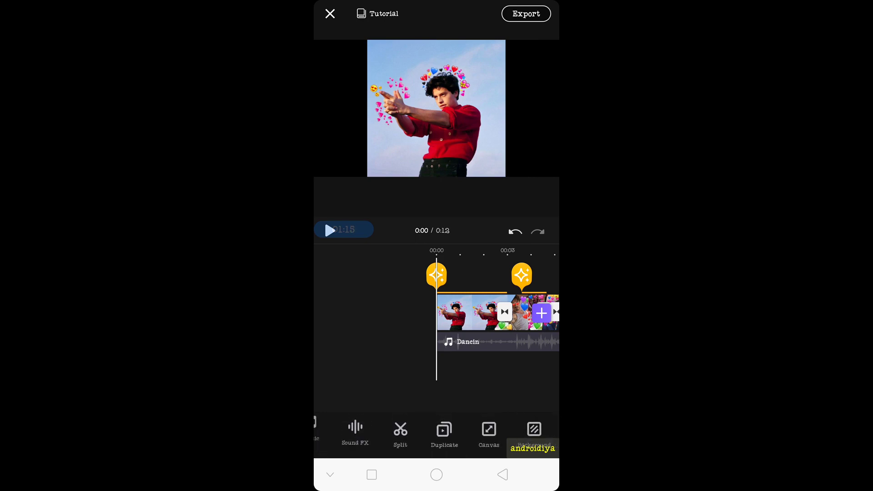
Fill the empty sides with the Vague blurred background, applied to all clips.
click(534, 433)
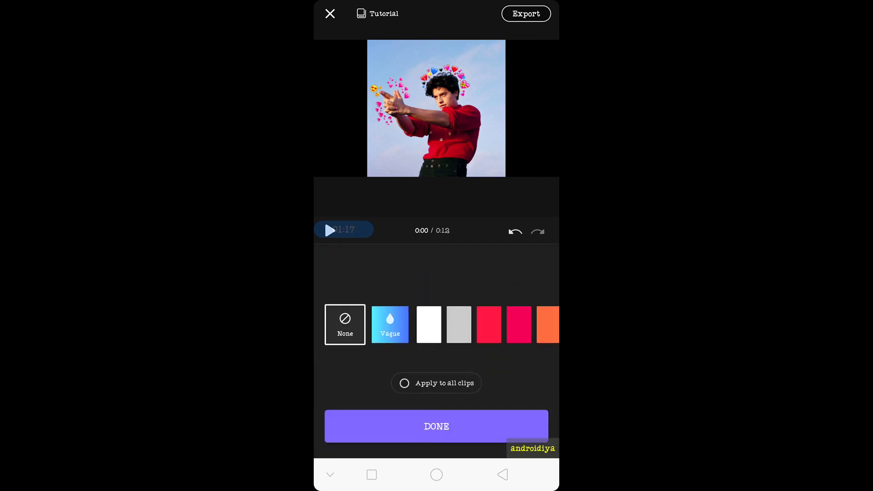
click(390, 324)
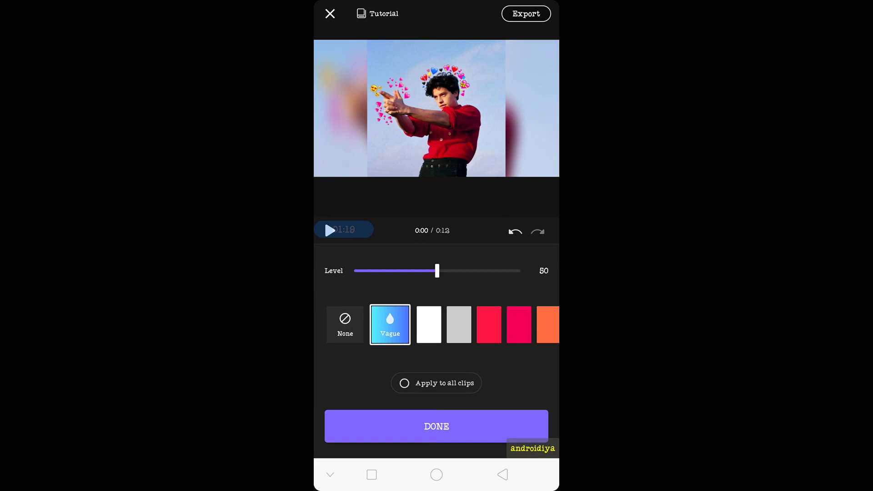
click(404, 382)
click(436, 426)
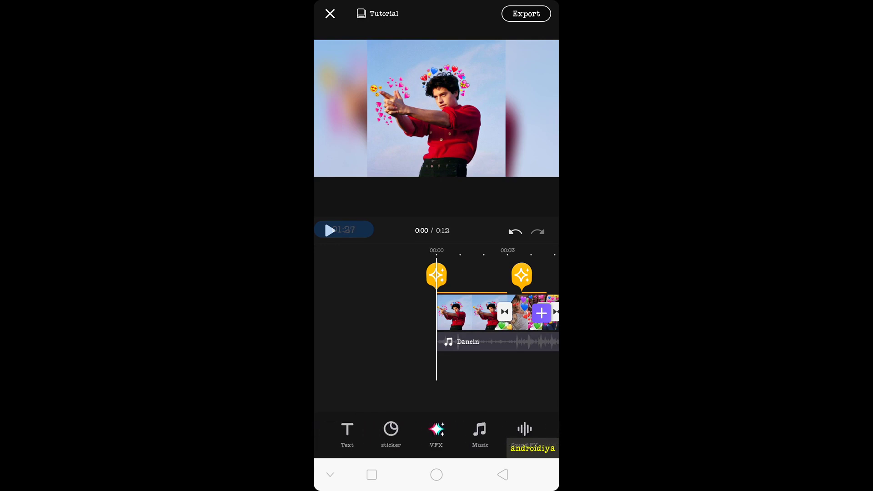
mouse_move(355, 433)
mouse_down()
mouse_move(534, 433)
mouse_move(422, 433)
mouse_up()
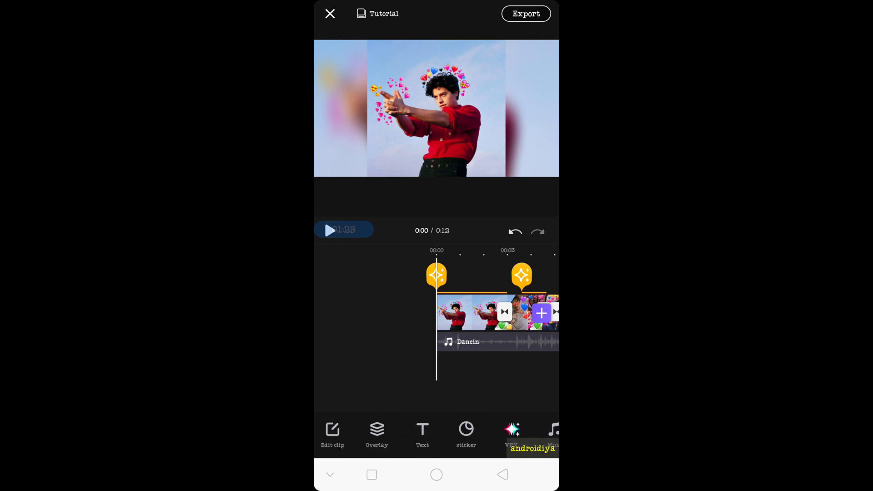
drag(478, 314, 452, 314)
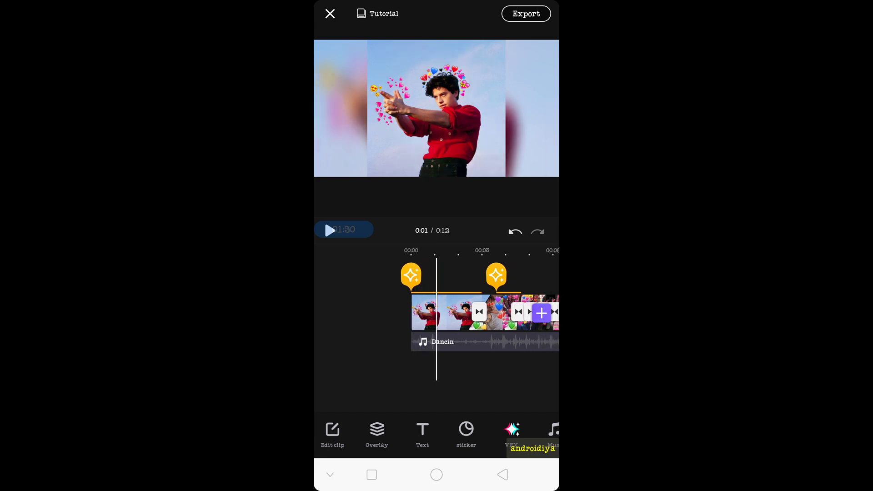
Add the green-screen man video as an overlay, trimmed to about 9.6 seconds.
click(540, 313)
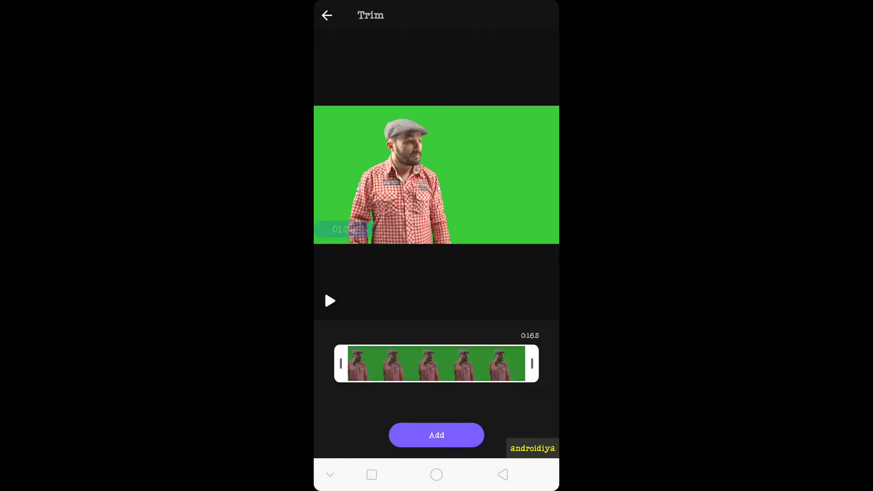
drag(532, 364, 479, 363)
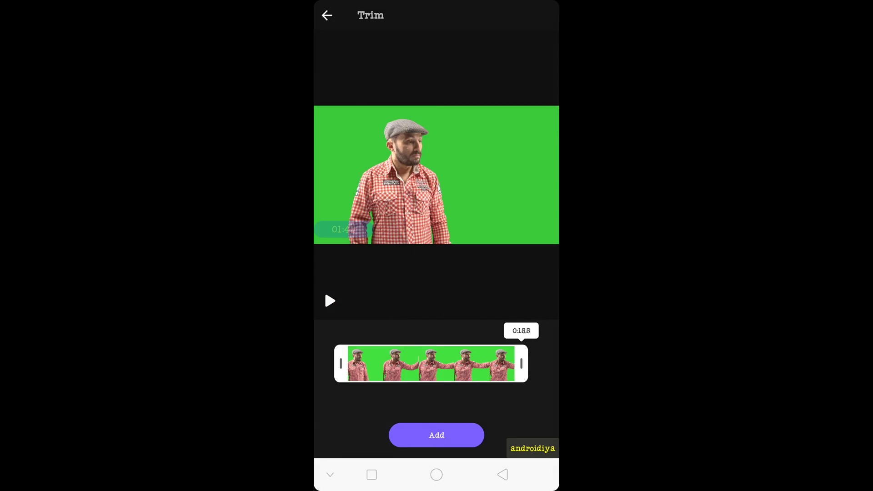
drag(340, 363, 356, 363)
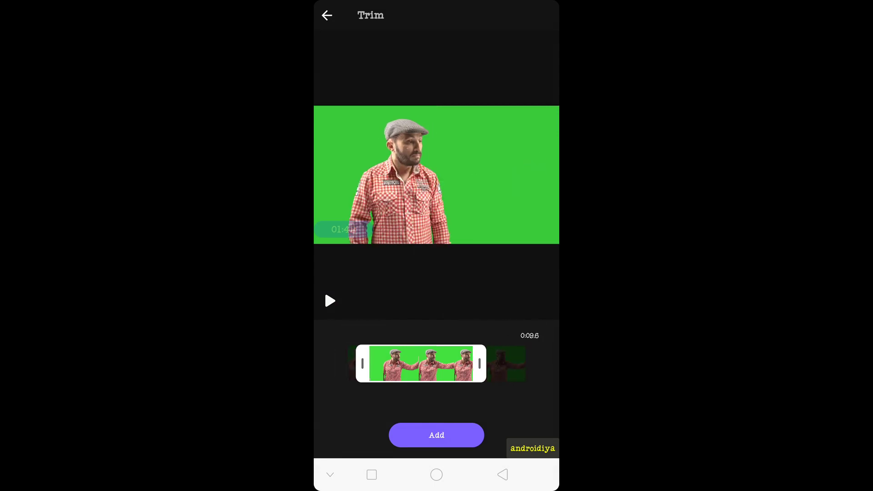
click(436, 434)
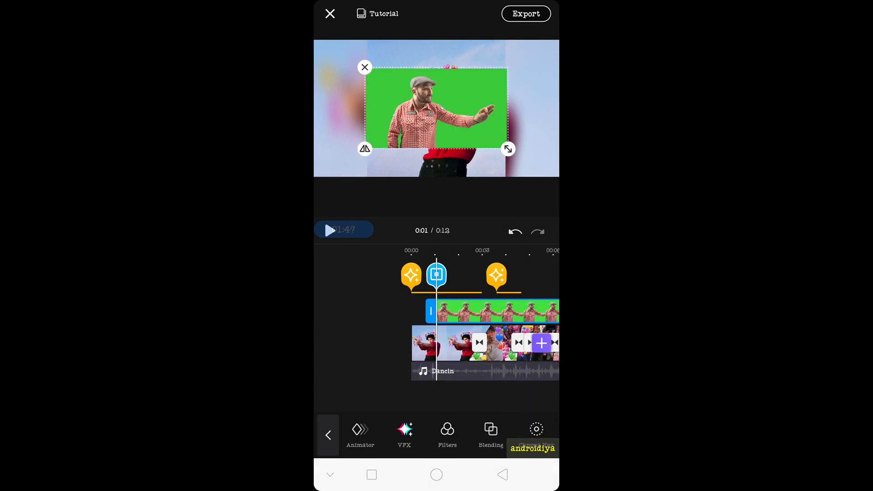
Enlarge and tilt the green-screen overlay, placing it on the frame's left side.
mouse_move(508, 149)
mouse_down()
mouse_move(535, 163)
mouse_move(469, 166)
mouse_move(451, 151)
mouse_move(462, 143)
mouse_up()
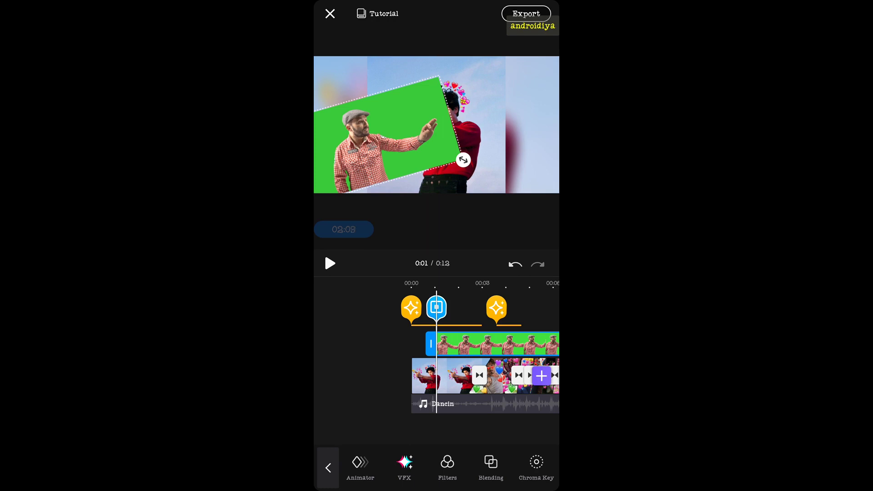
Key out the overlay's green with the Chroma Key picker and fine-tune Accuracy.
click(536, 467)
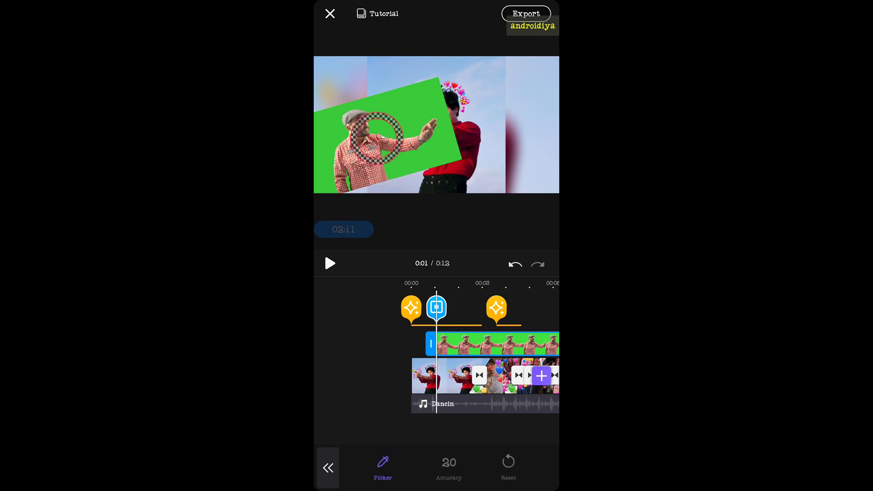
drag(377, 137, 392, 124)
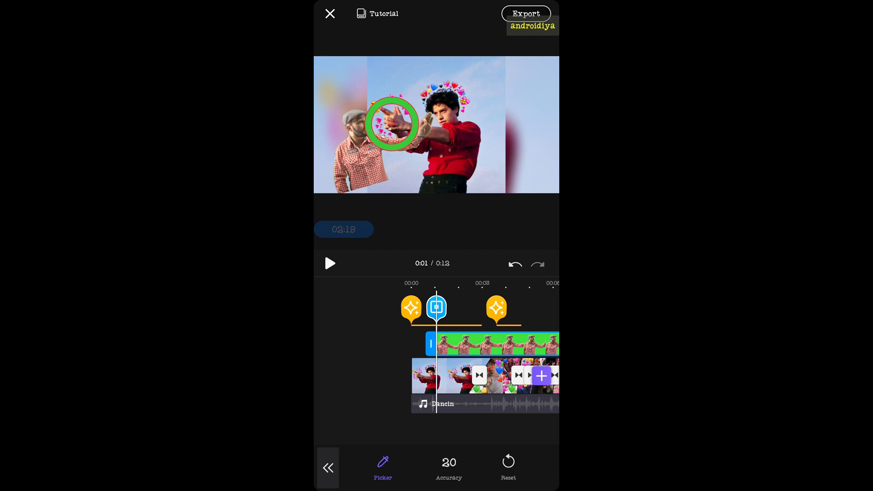
click(449, 467)
drag(389, 431, 366, 431)
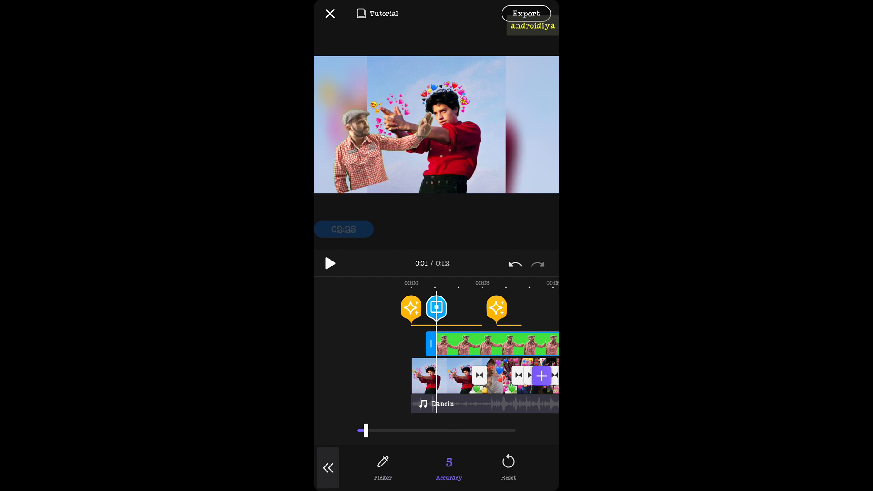
drag(366, 430, 420, 430)
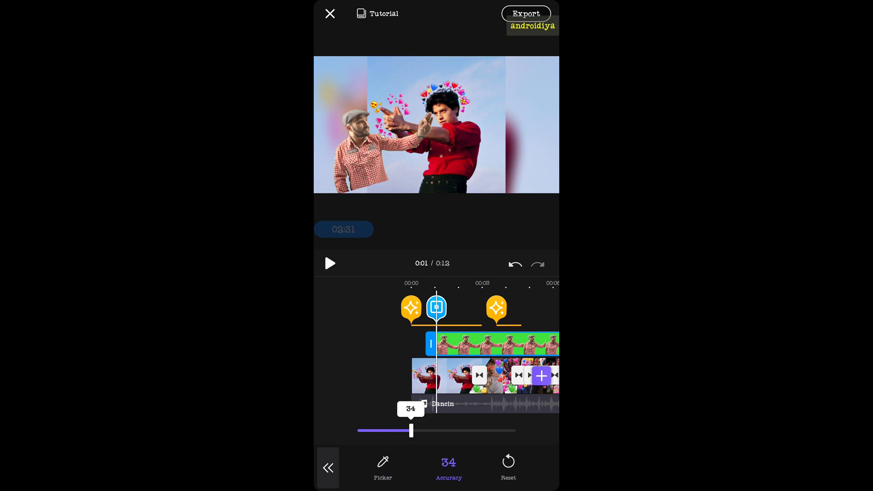
click(328, 468)
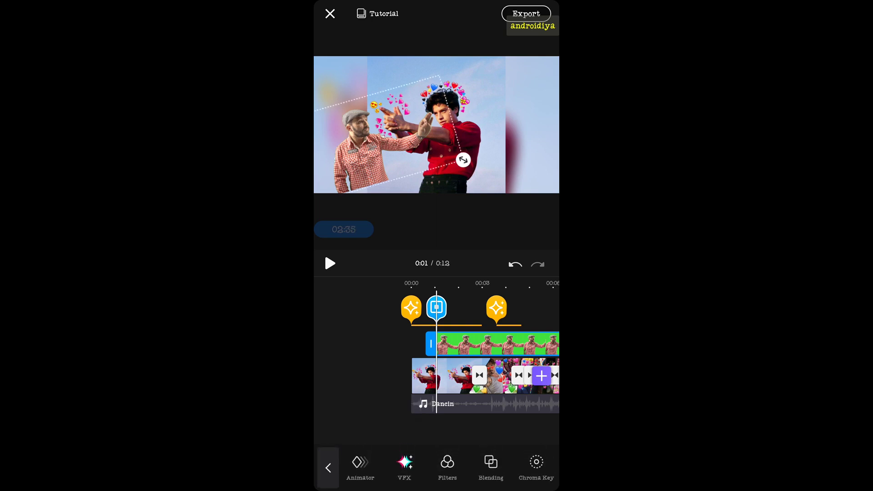
drag(478, 348, 502, 348)
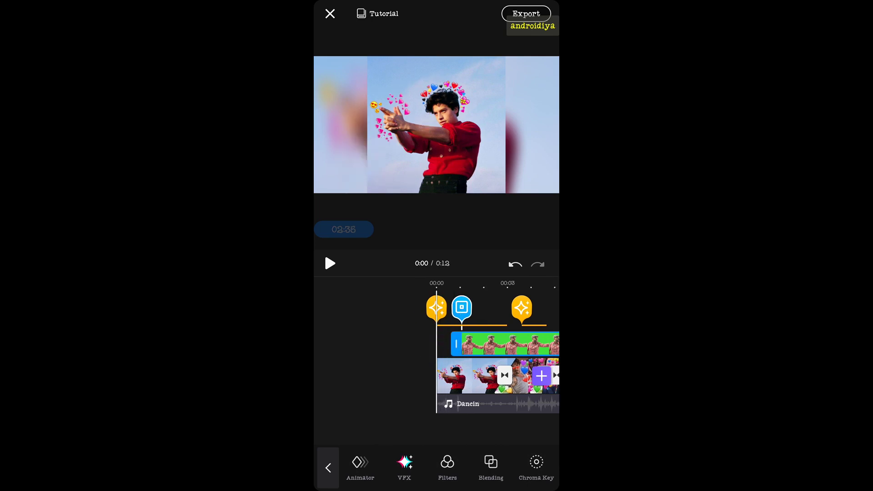
click(329, 263)
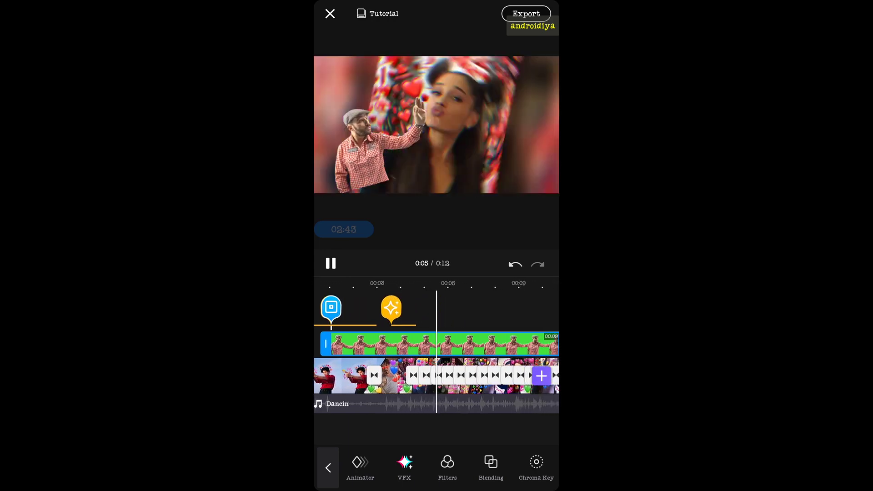
click(329, 263)
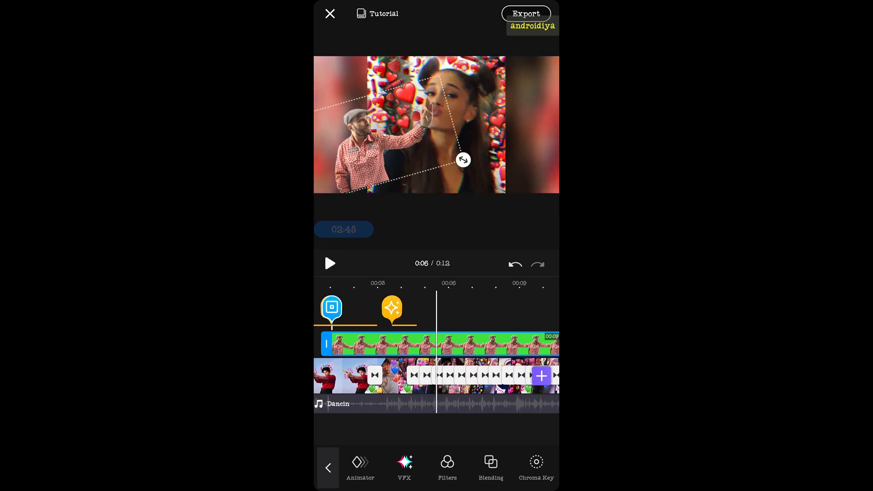